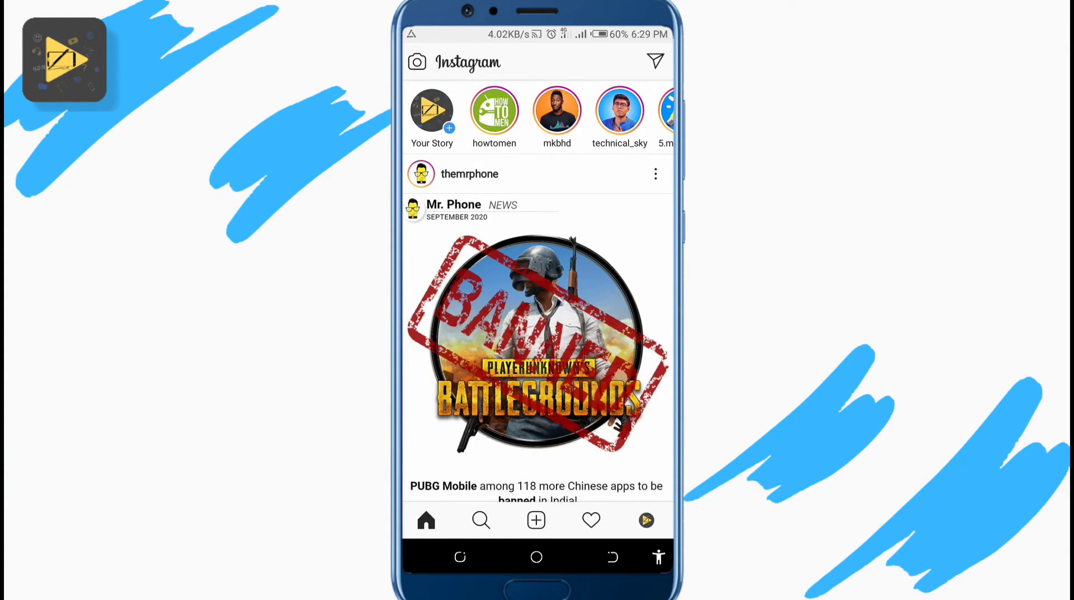
View the current account's profile, then return to the phone's home screen.
left_click(646, 519)
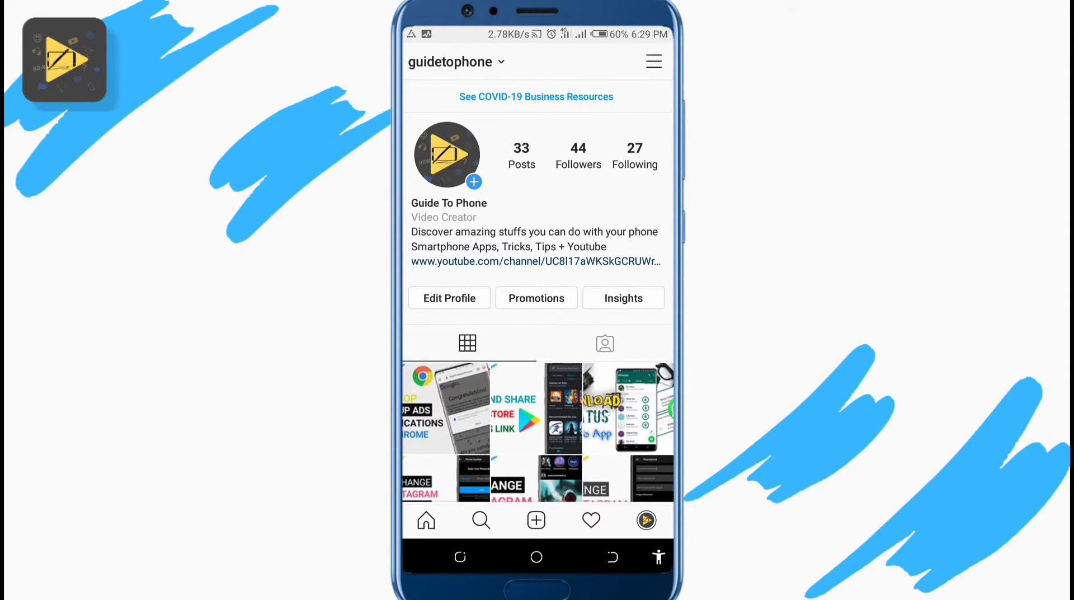
left_click(535, 557)
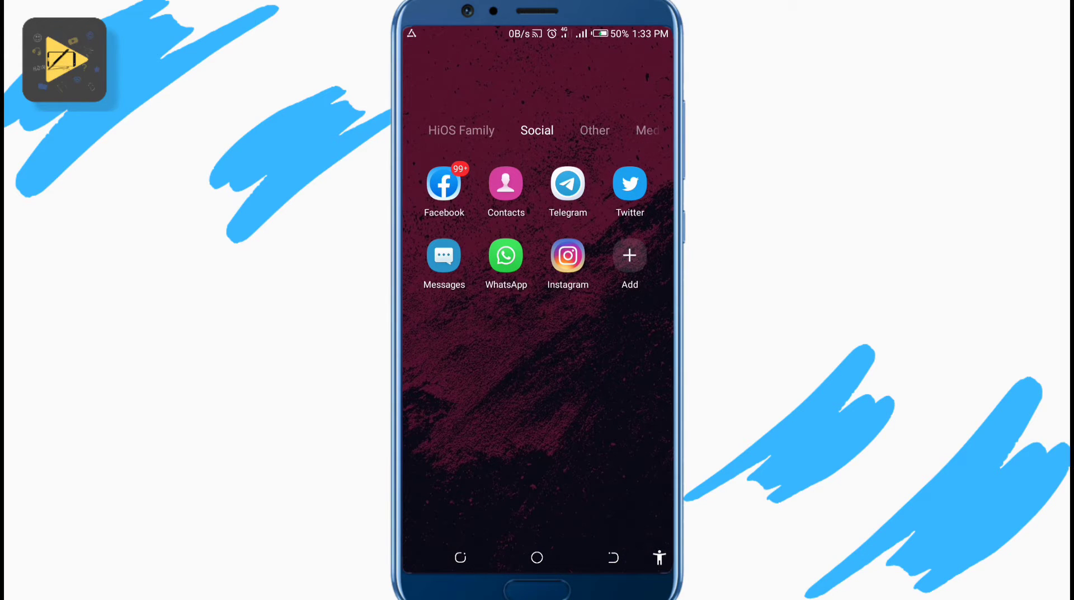
Relaunch Instagram from the Social folder and open the profile's side menu of account options.
left_click(567, 255)
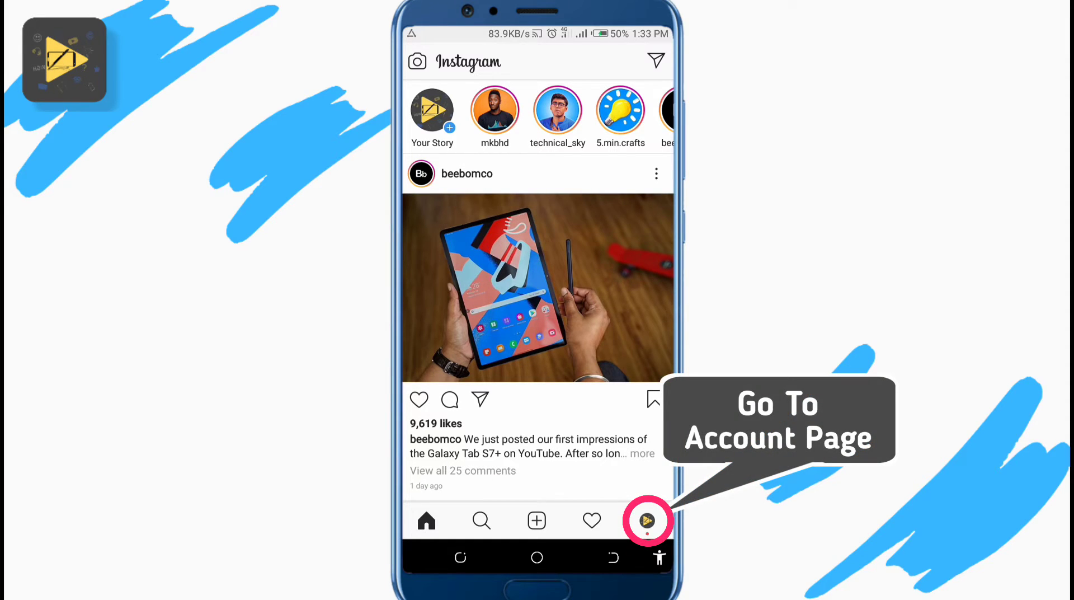
left_click(647, 521)
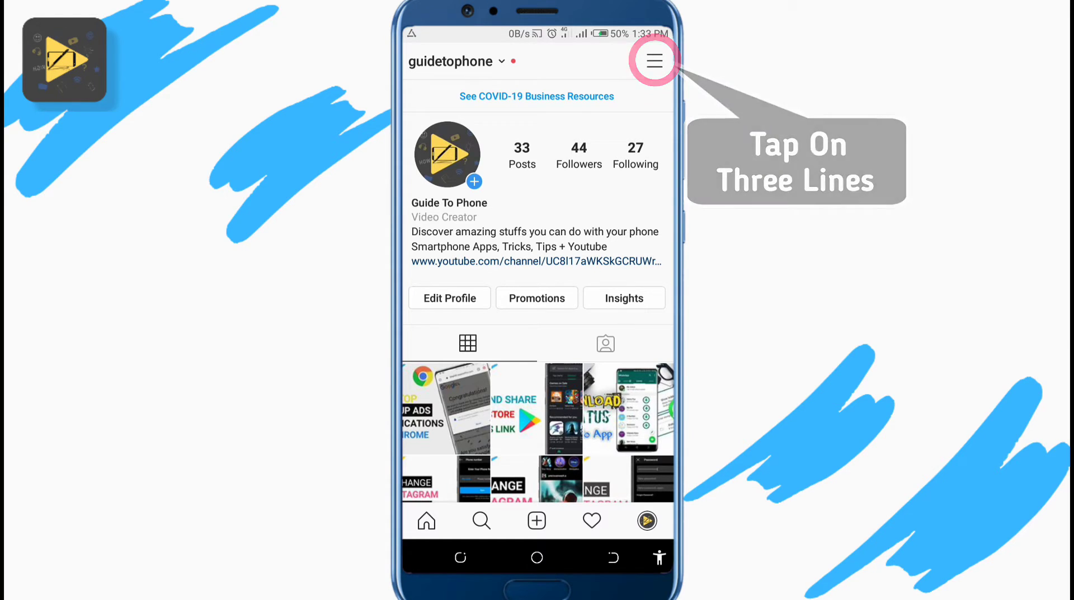
left_click(655, 60)
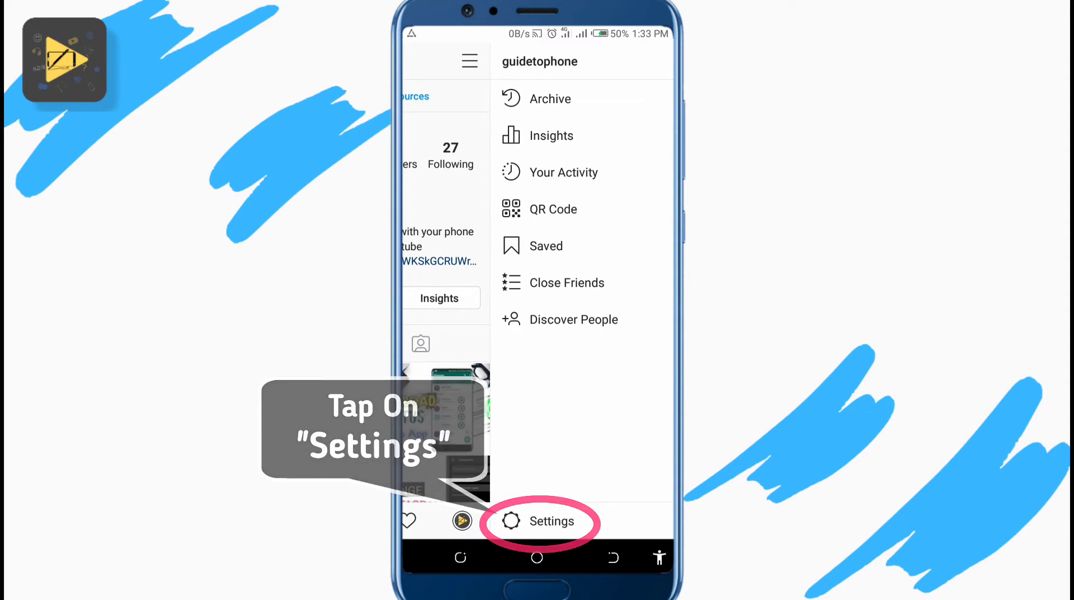
Open Settings and start adding another account from the Logins section.
left_click(552, 521)
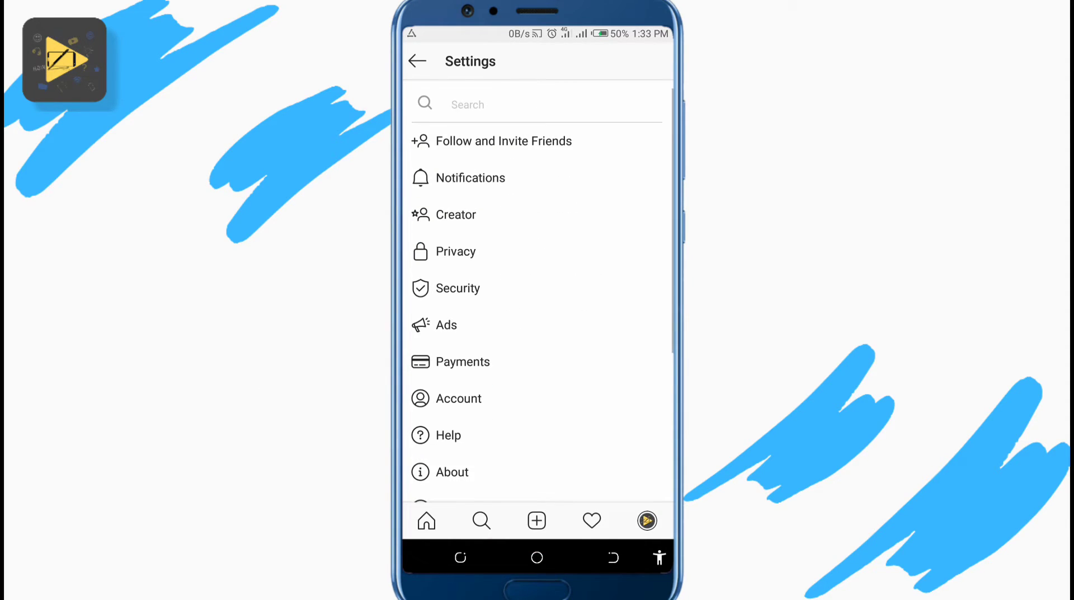
scroll(537, 291, "down", 5)
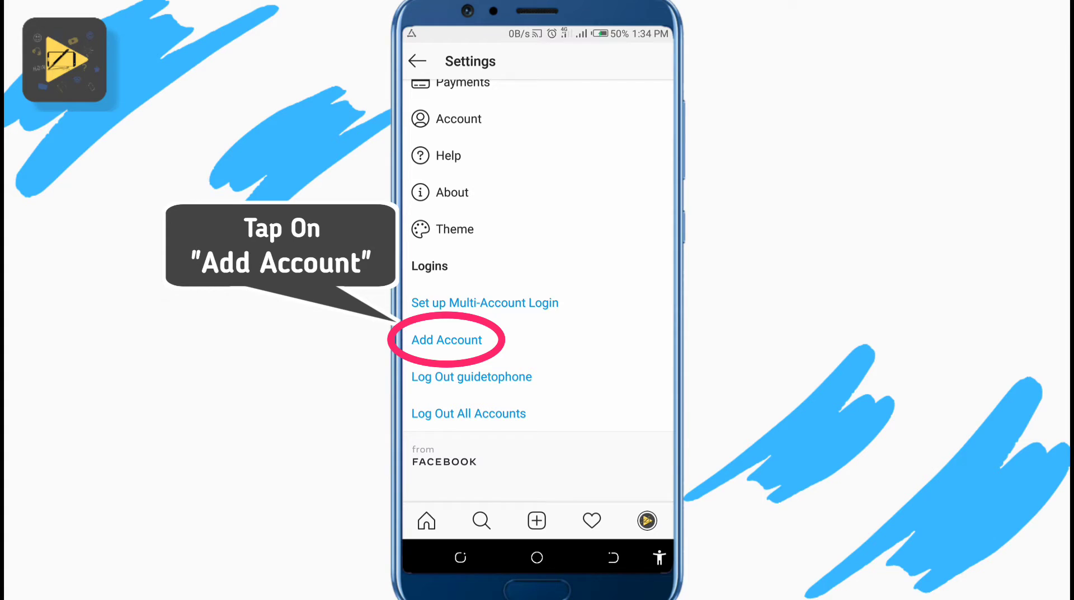
left_click(447, 340)
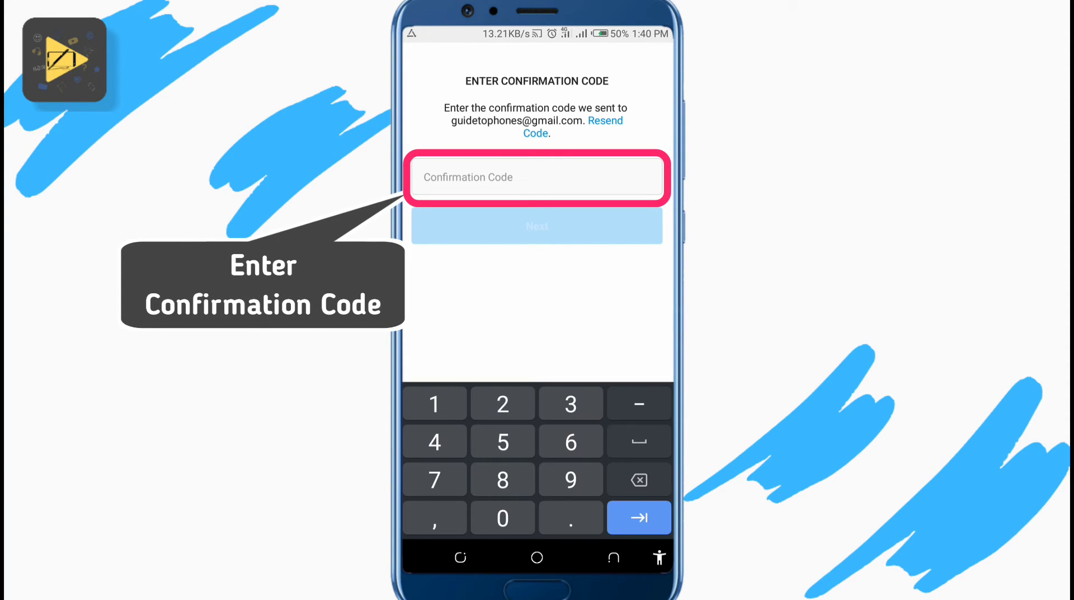
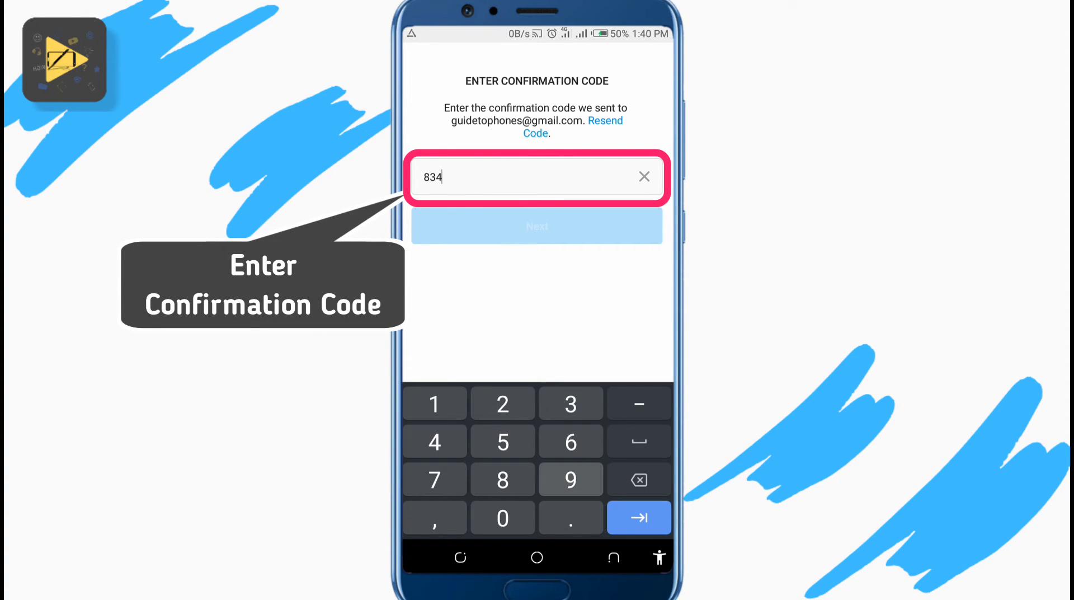
Enter and submit the e-mailed confirmation code for the new account.
key("Escape")
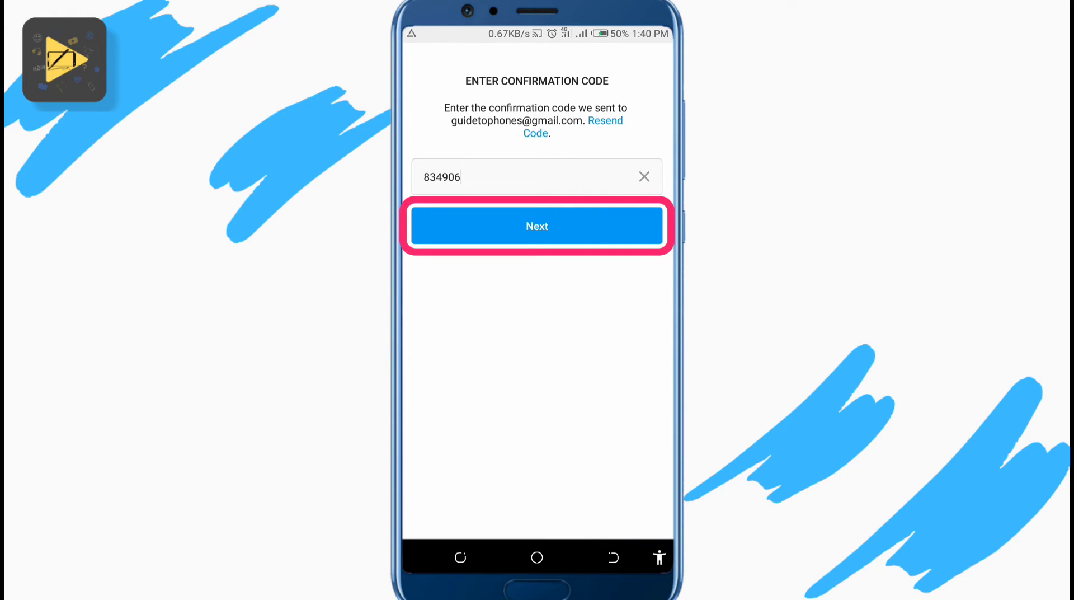
left_click(537, 226)
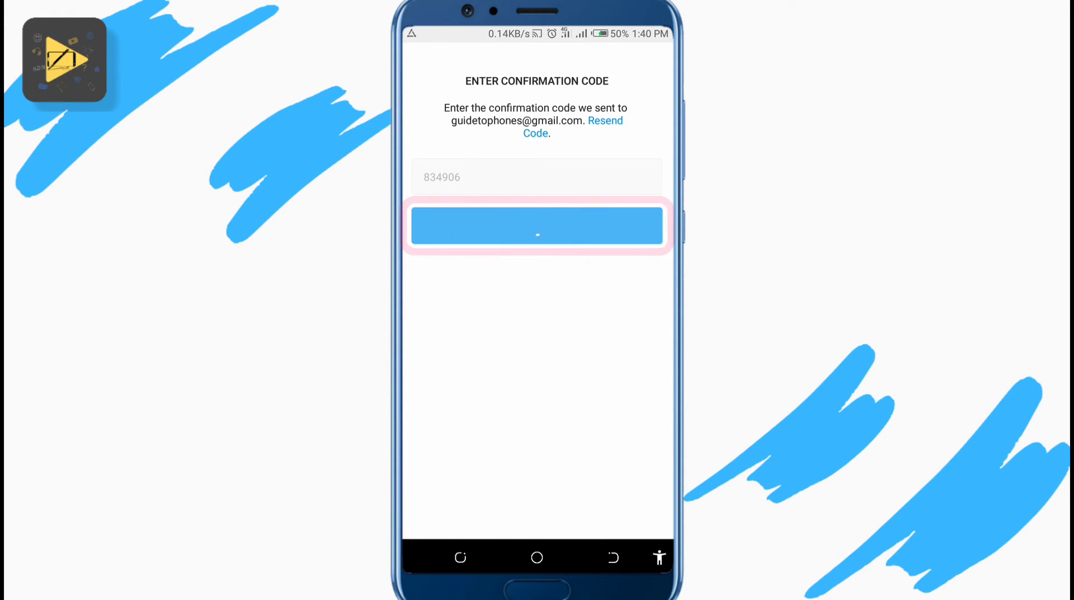
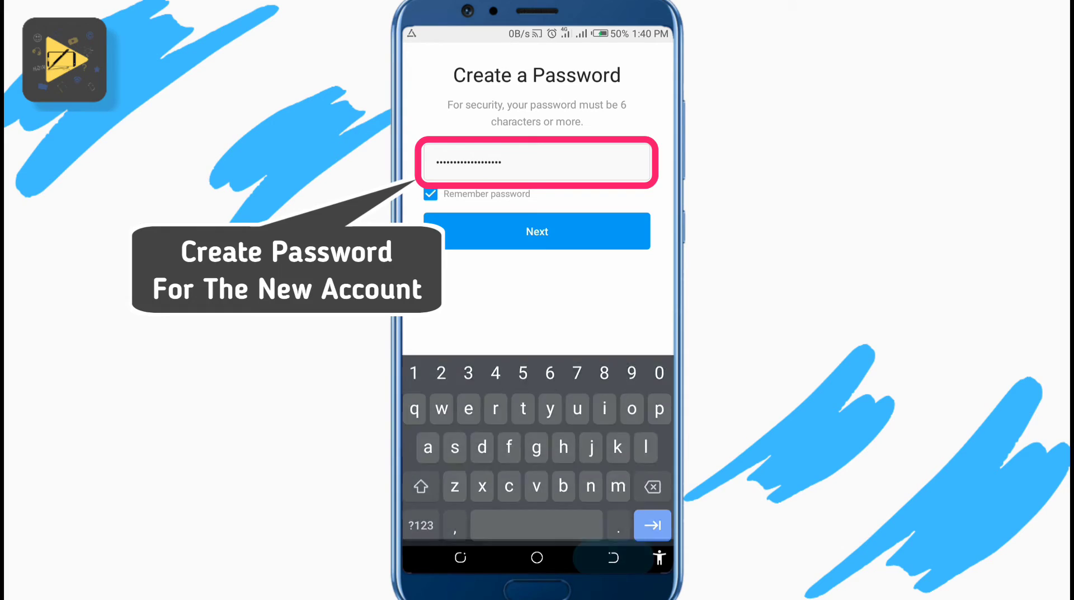
Enter a password for the new account with Remember password turned off.
key("Escape")
left_click(430, 194)
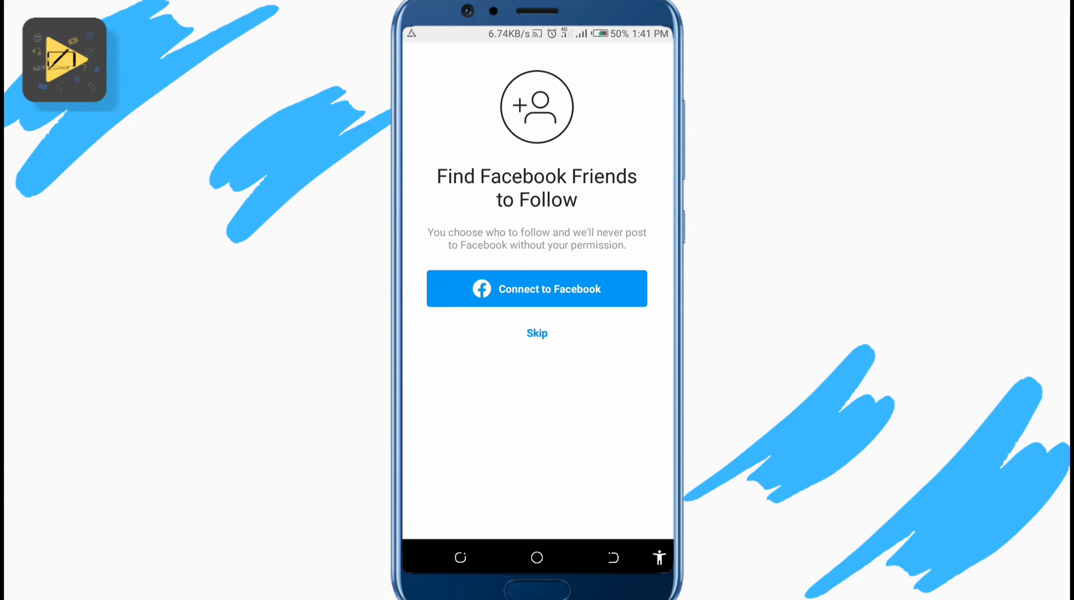
Skip the Find Facebook Friends and Add Profile Photo prompts to finish sign-up.
left_click(537, 333)
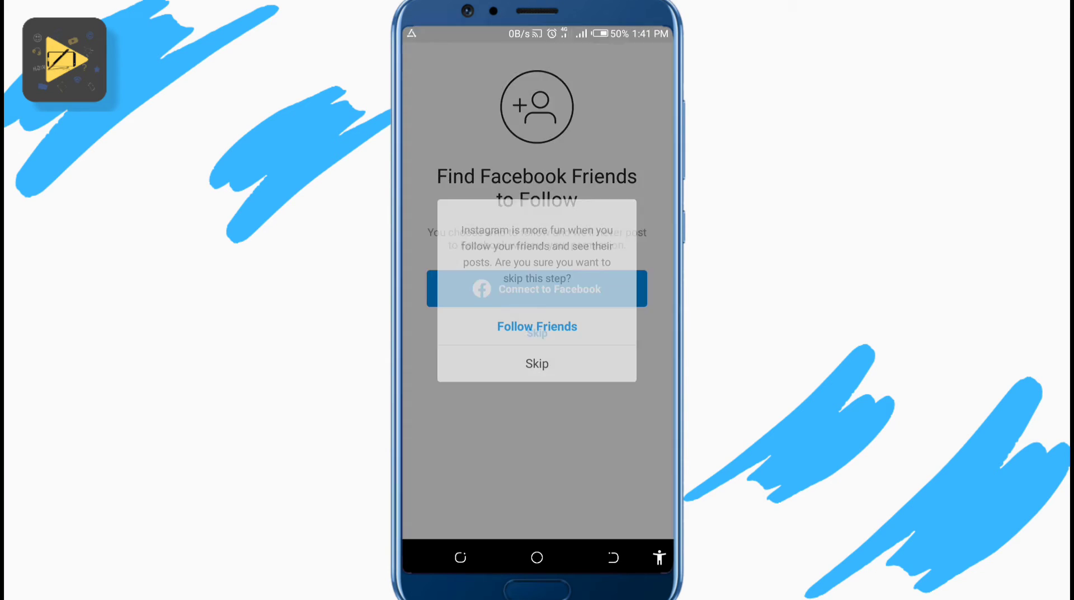
left_click(537, 363)
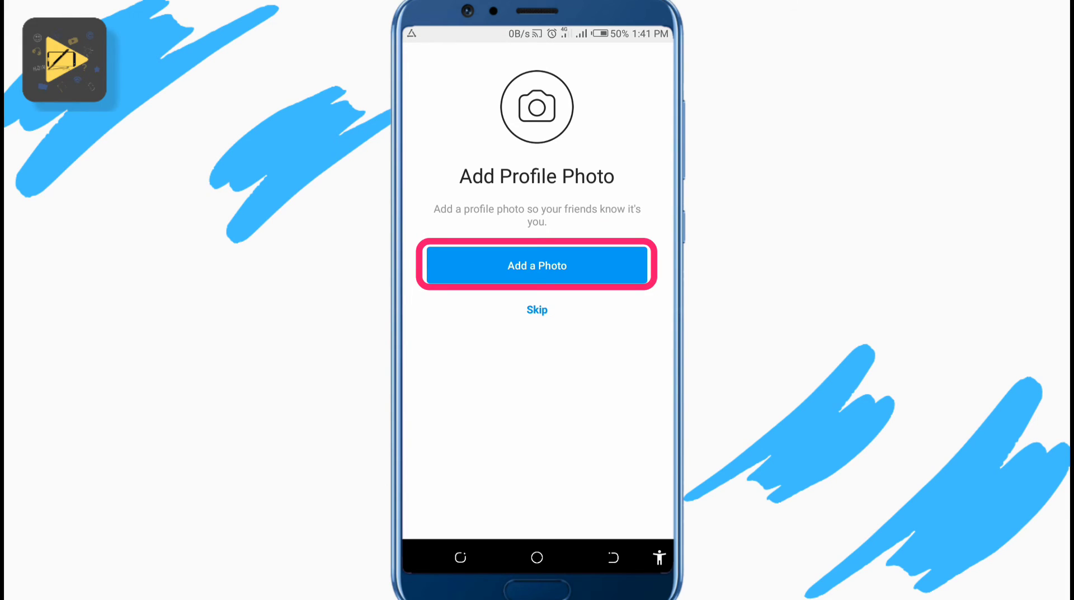
left_click(537, 309)
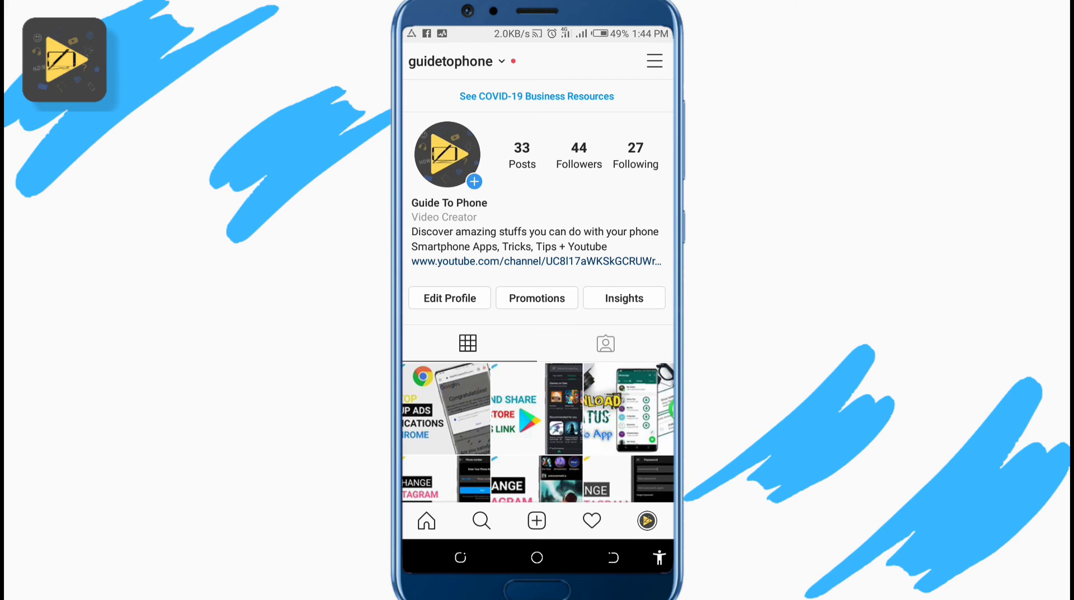
Open the logged-in accounts list to check the new account, then switch to the last one.
left_click(454, 61)
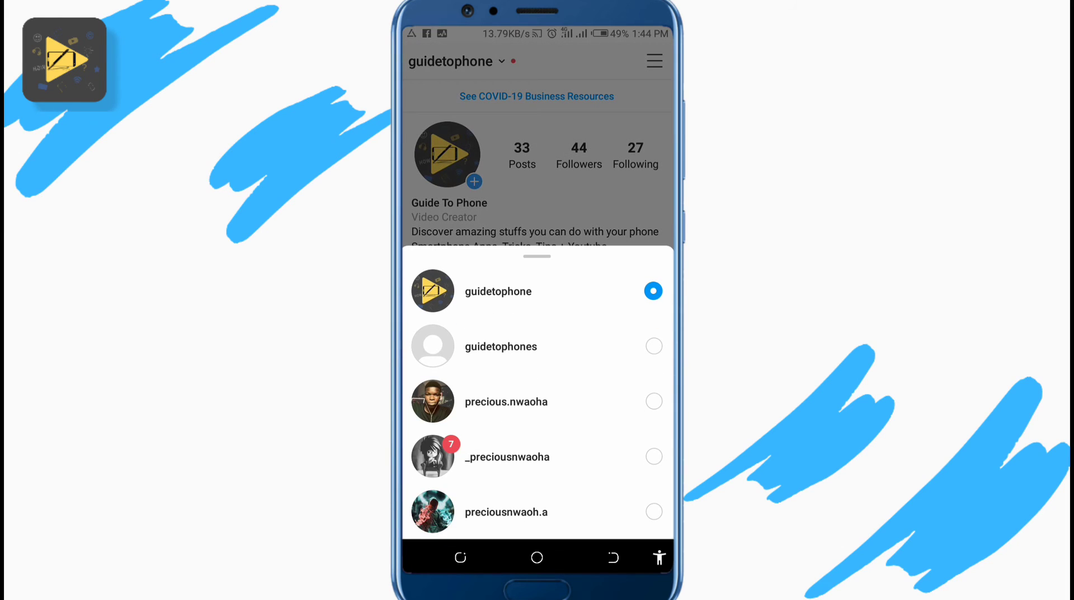
left_click(506, 511)
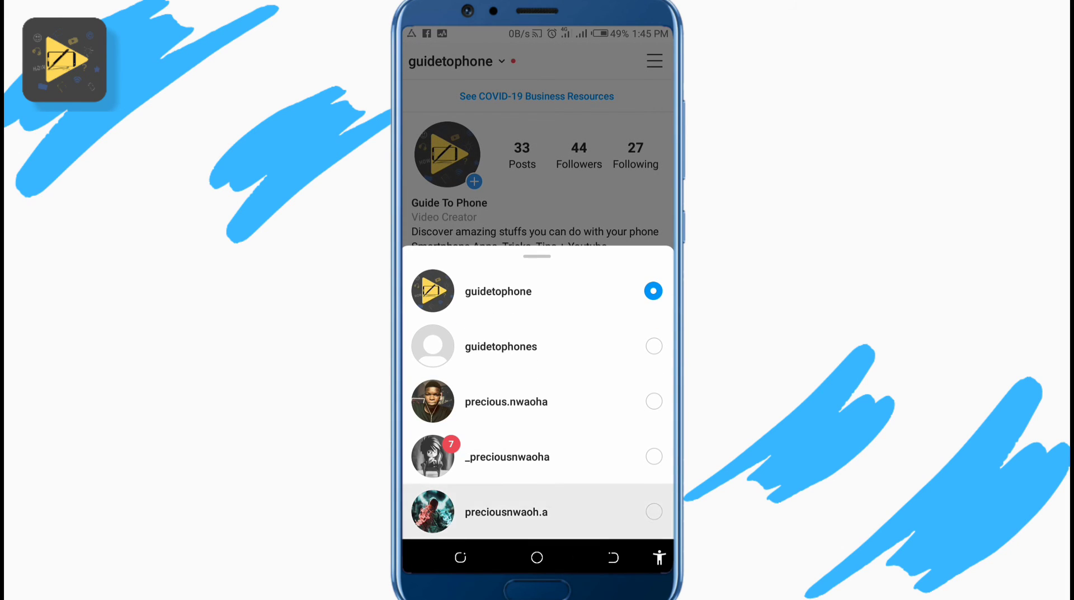